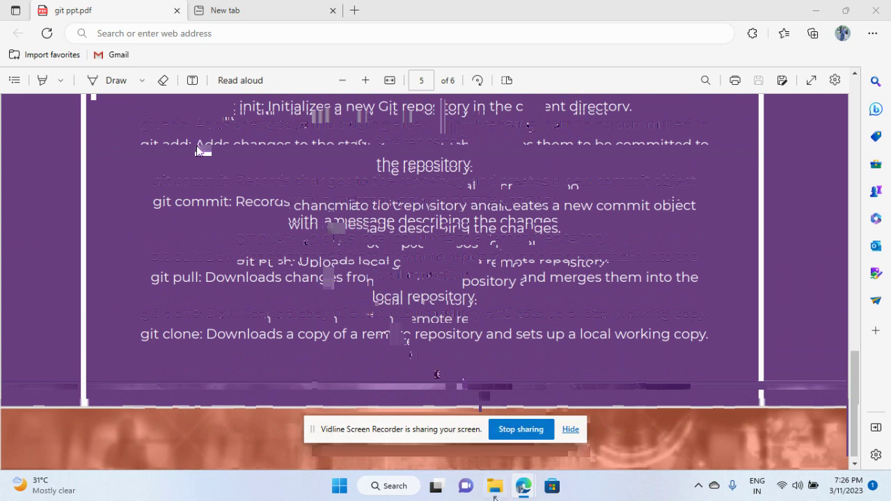
# - Switch to File Explorer and open the Python folder on the Desktop
pyautogui.click(495, 486)
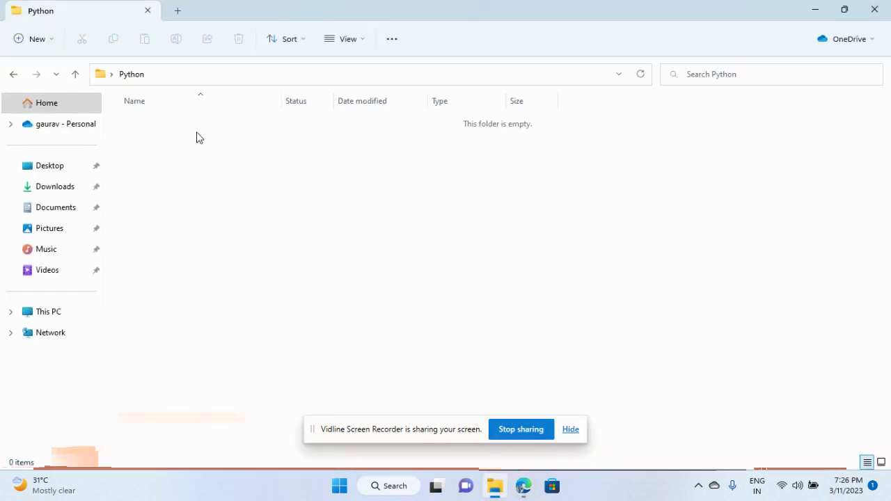
pyautogui.click(75, 73)
pyautogui.doubleClick(364, 113)
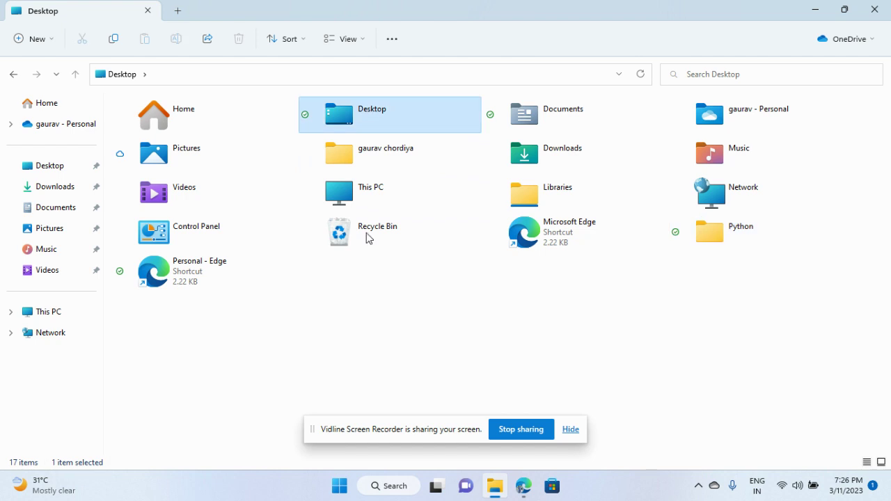
pyautogui.doubleClick(132, 123)
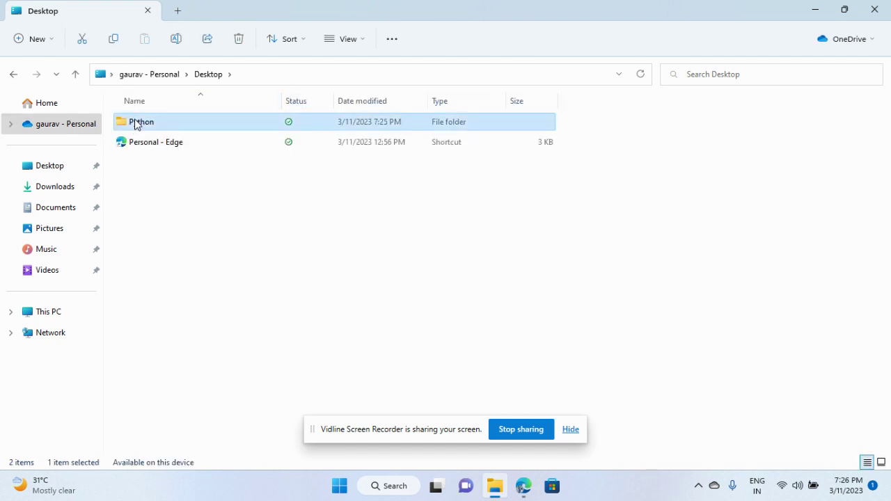
# - Create a new folder named "first" inside the Python folder
pyautogui.rightClick(291, 194)
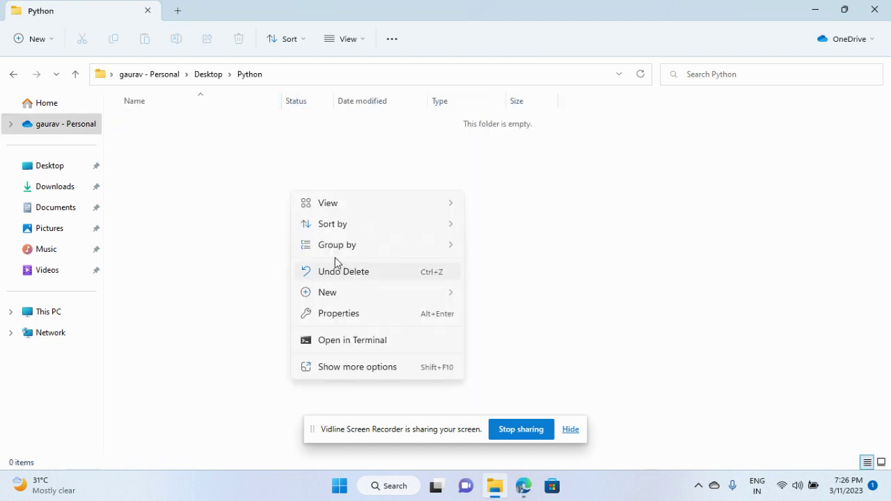
pyautogui.moveTo(448, 299)
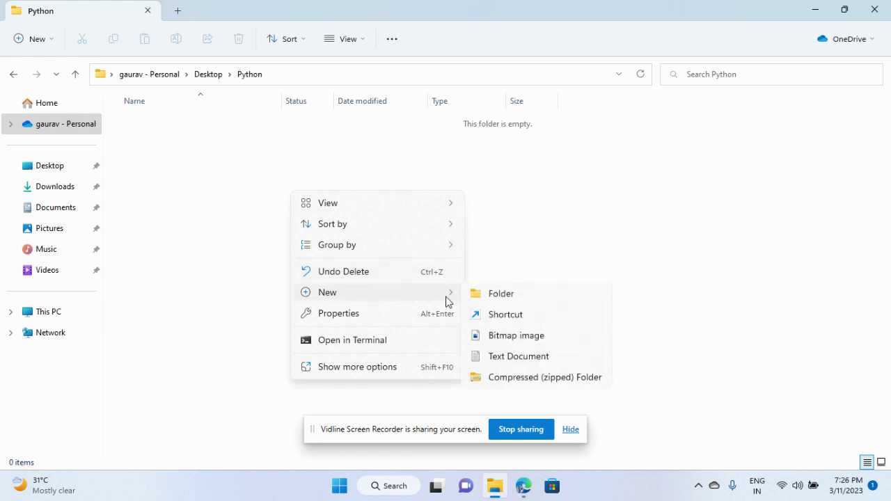
pyautogui.click(501, 299)
pyautogui.press('BackSpace')
pyautogui.write('first')
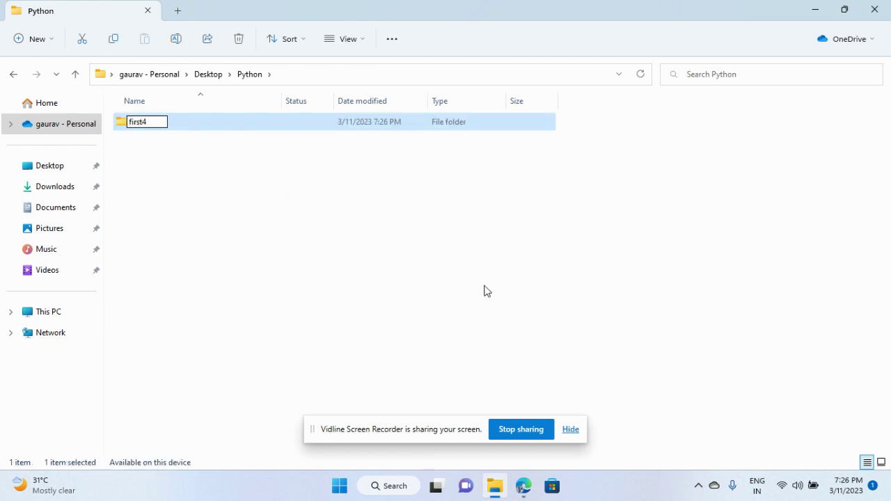
pyautogui.press('Return')
# - Open the "first" folder and create a text document named "Python Basic" in it
pyautogui.doubleClick(206, 121)
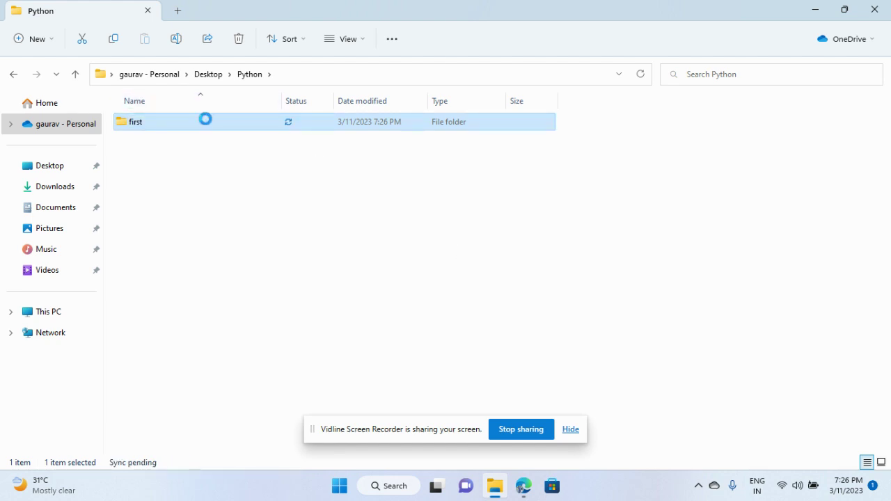
pyautogui.rightClick(217, 187)
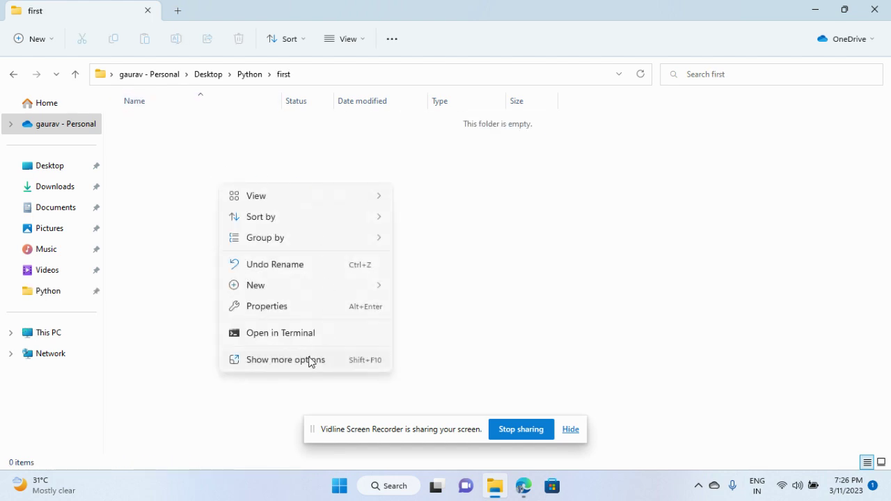
pyautogui.moveTo(343, 293)
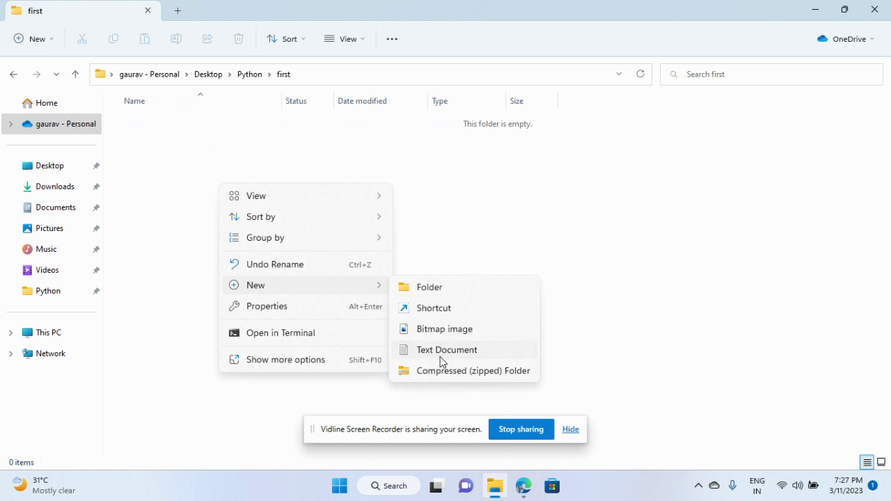
pyautogui.click(441, 355)
pyautogui.press('BackSpace')
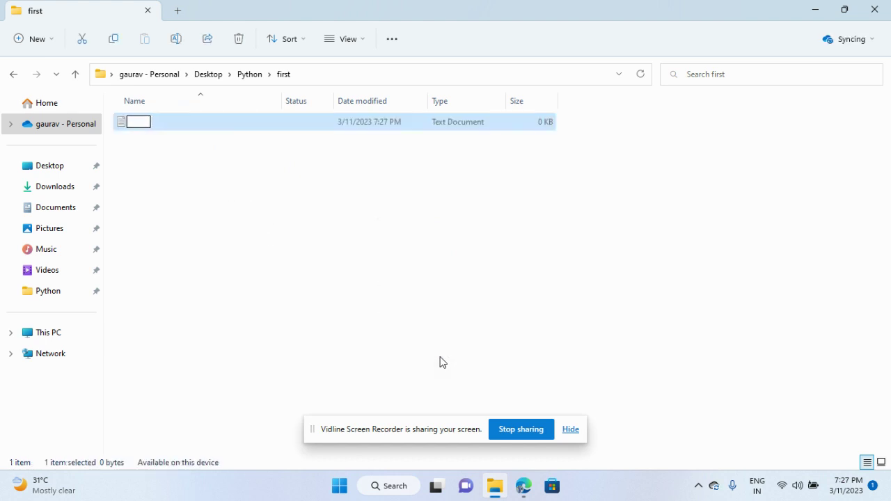
pyautogui.write('Python ')
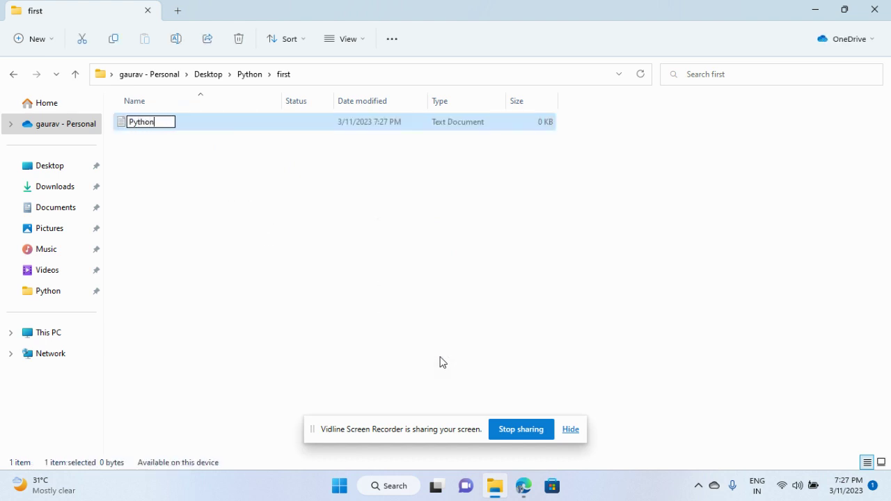
pyautogui.write('Basic')
pyautogui.press('Return')
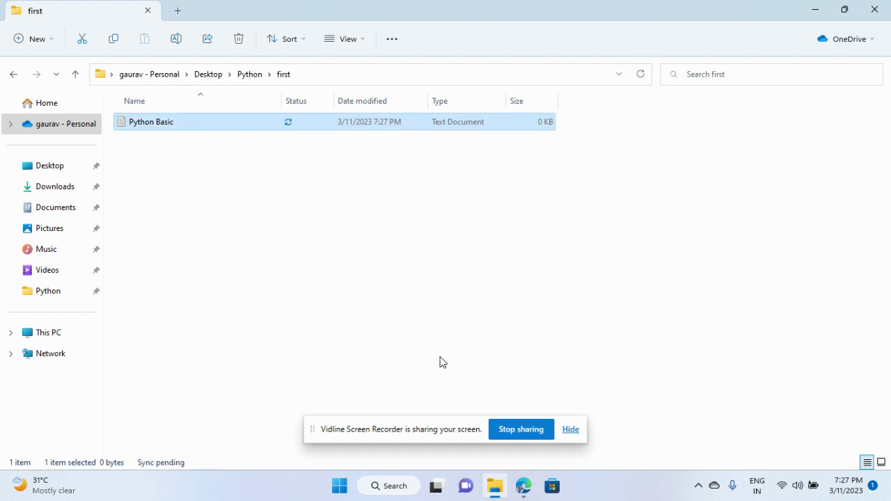
# - Open the Python Basic document in Notepad just once and write "Python is an open-source language."
pyautogui.doubleClick(185, 124)
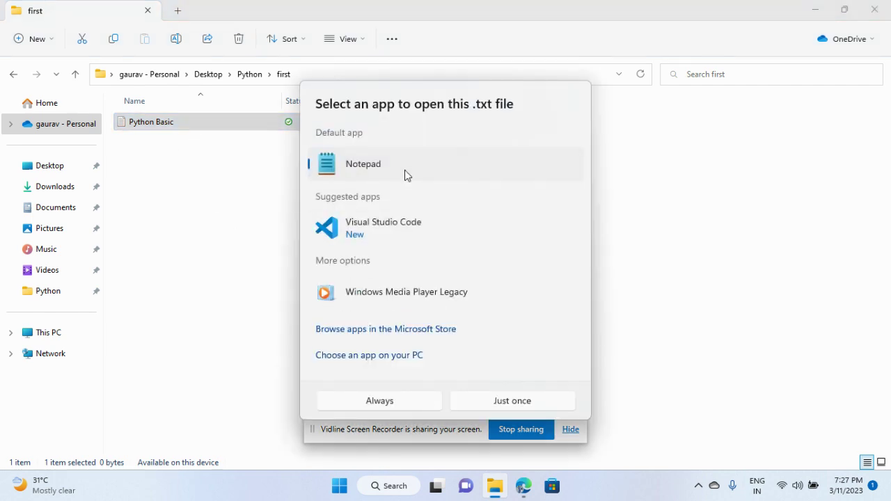
pyautogui.click(506, 406)
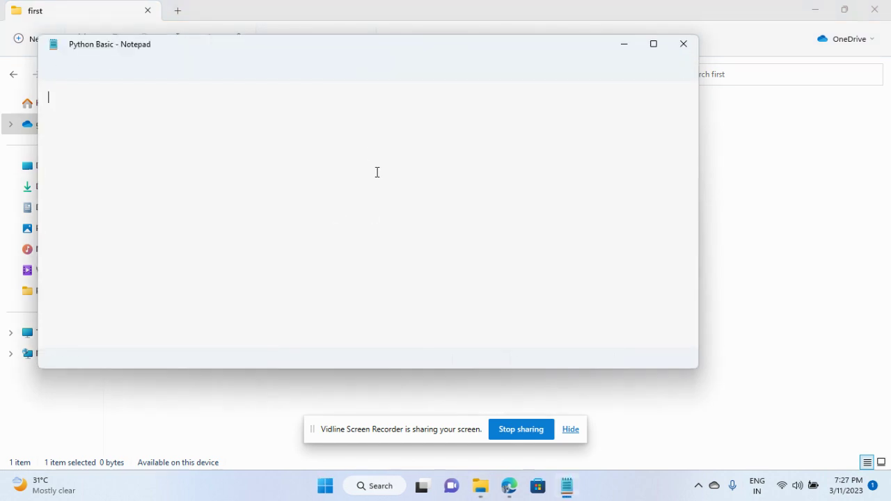
pyautogui.write('P')
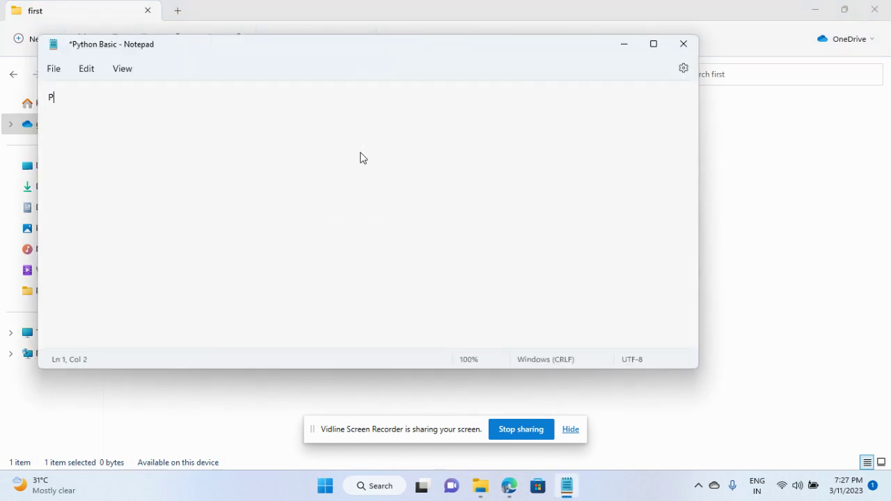
pyautogui.write('ython is ')
pyautogui.write('an')
pyautogui.write(' s')
pyautogui.write(' open')
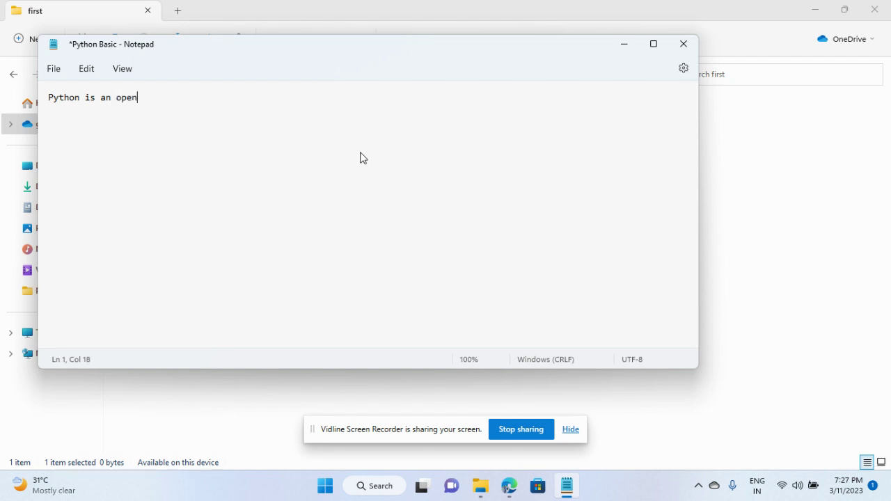
pyautogui.write('-source languan')
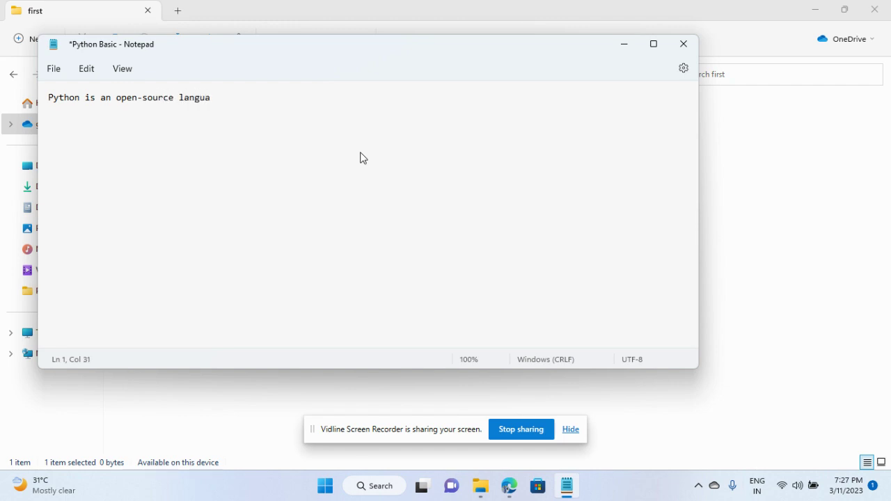
pyautogui.press('BackSpace')
pyautogui.press('BackSpace')
pyautogui.write('ueag')
pyautogui.press('BackSpace')
pyautogui.press('BackSpace')
pyautogui.press('BackSpace')
pyautogui.write('age')
# - Save the Python Basic document and close Notepad
pyautogui.click(53, 68)
pyautogui.click(75, 158)
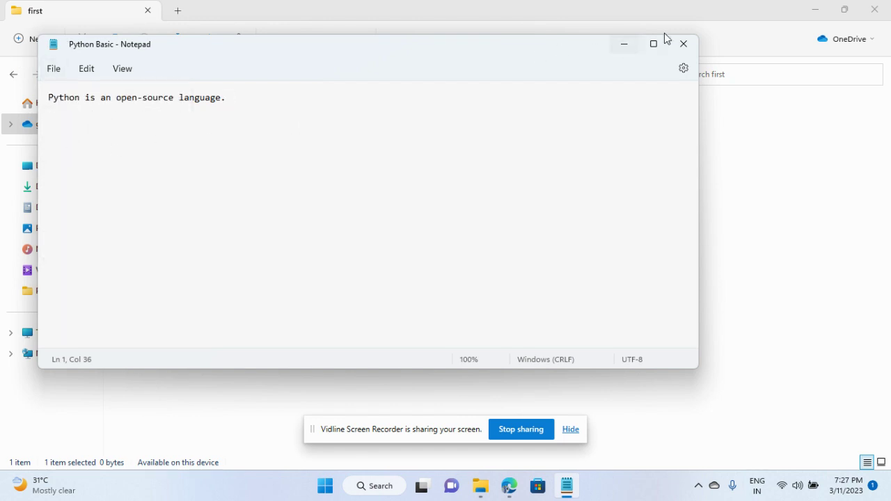
pyautogui.click(684, 43)
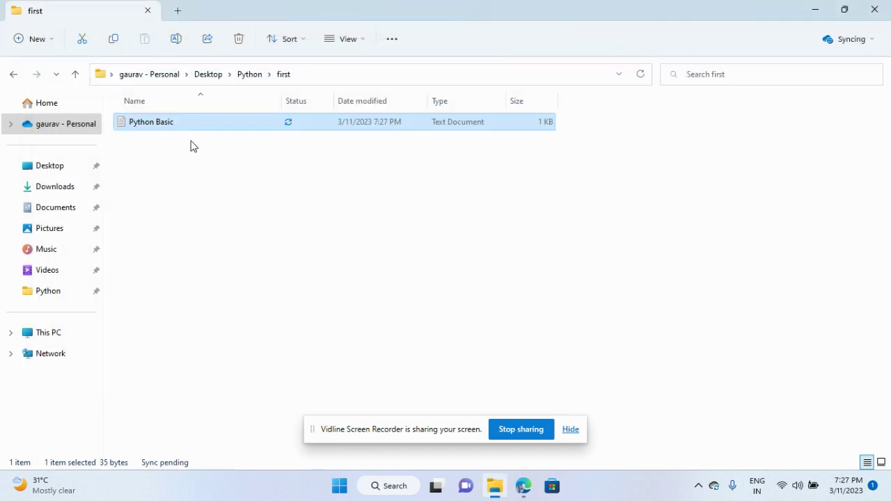
pyautogui.rightClick(411, 239)
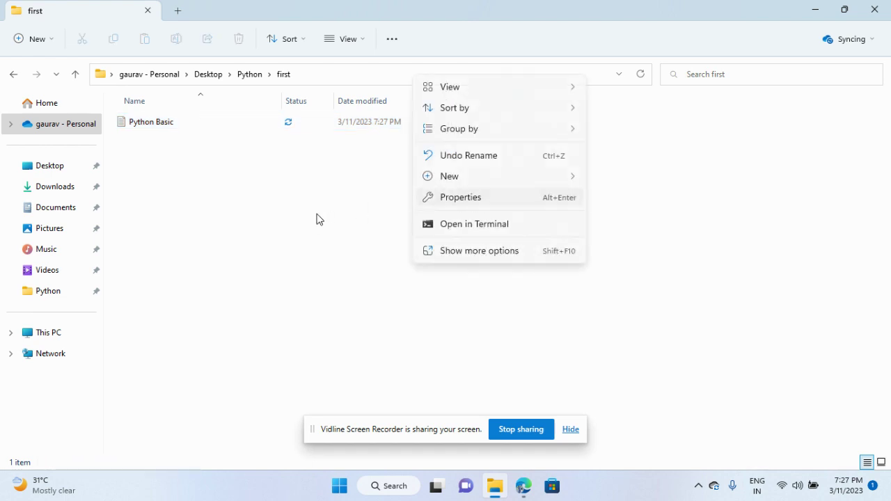
pyautogui.rightClick(180, 182)
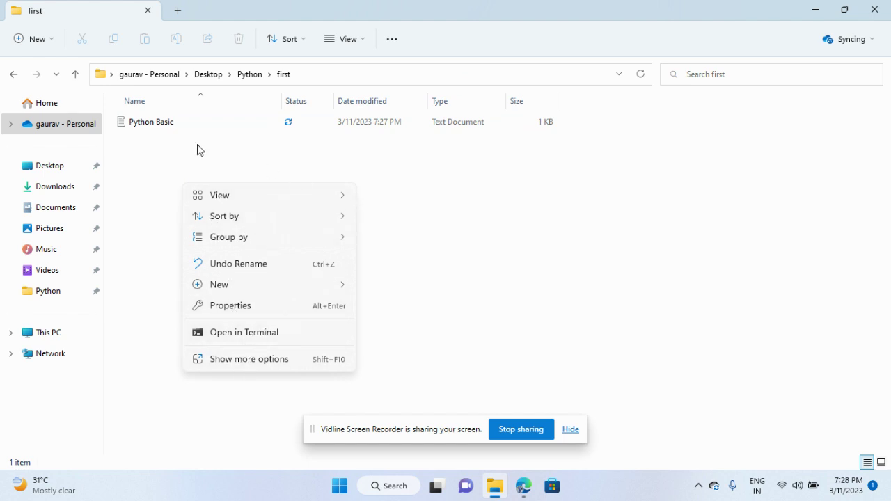
pyautogui.click(174, 132)
pyautogui.rightClick(175, 132)
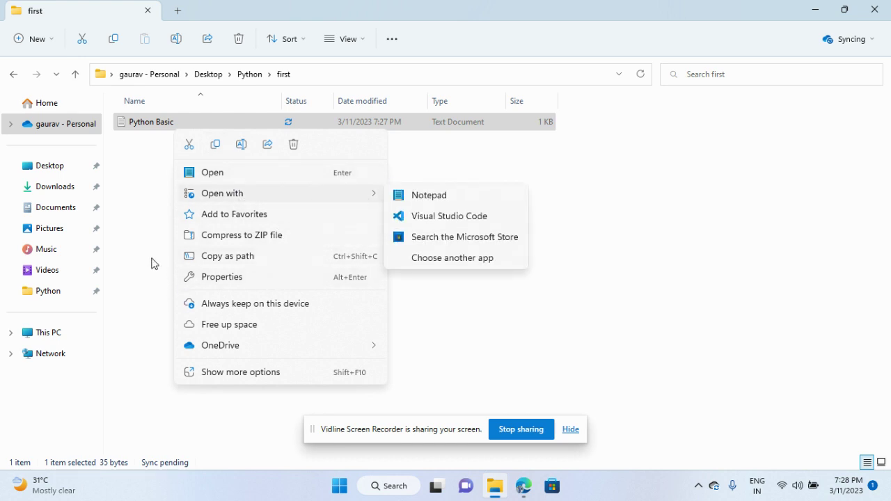
pyautogui.click(192, 187)
pyautogui.rightClick(193, 186)
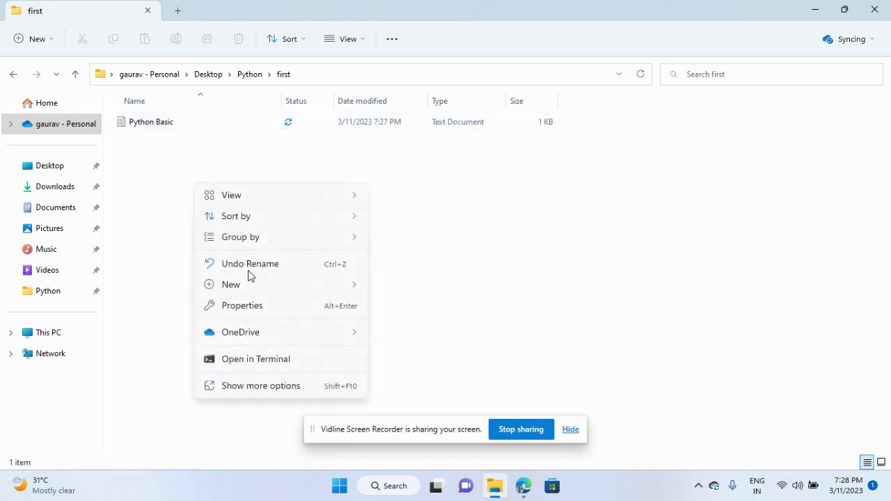
pyautogui.click(418, 229)
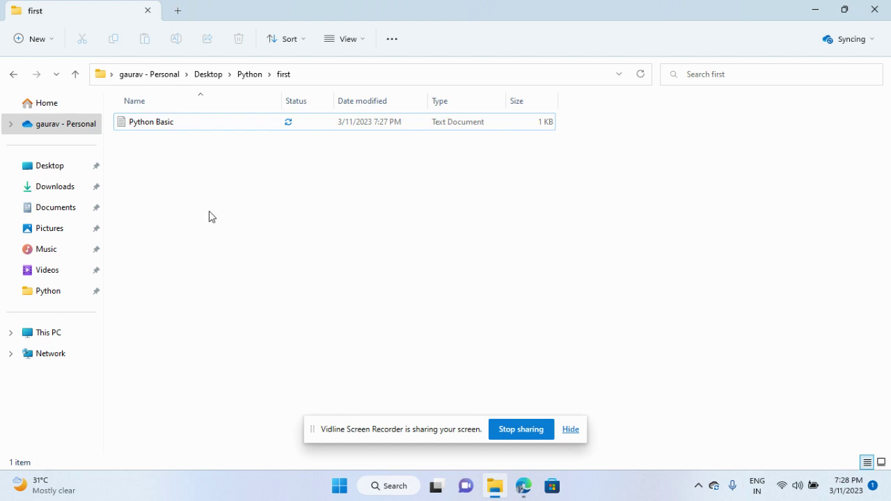
# - Search for "gitba", launch Git Bash, and move its window clear of the file list
pyautogui.click(339, 485)
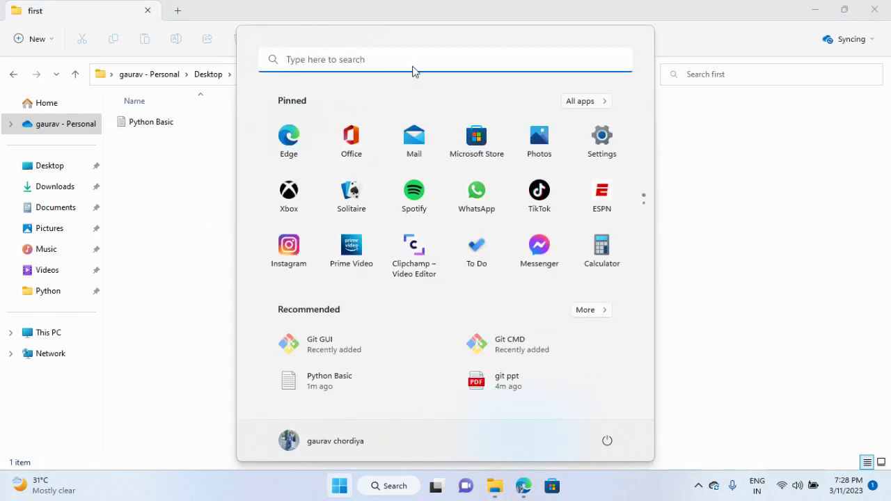
pyautogui.click(413, 69)
pyautogui.write('gitba')
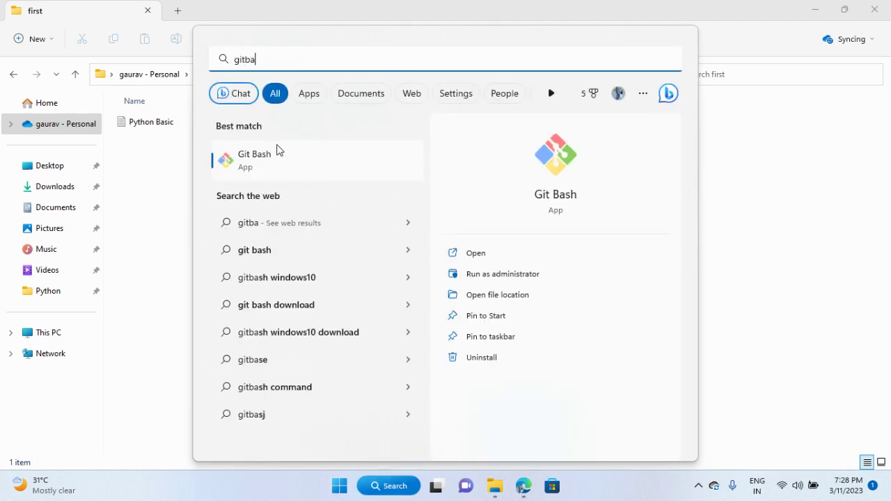
pyautogui.click(262, 167)
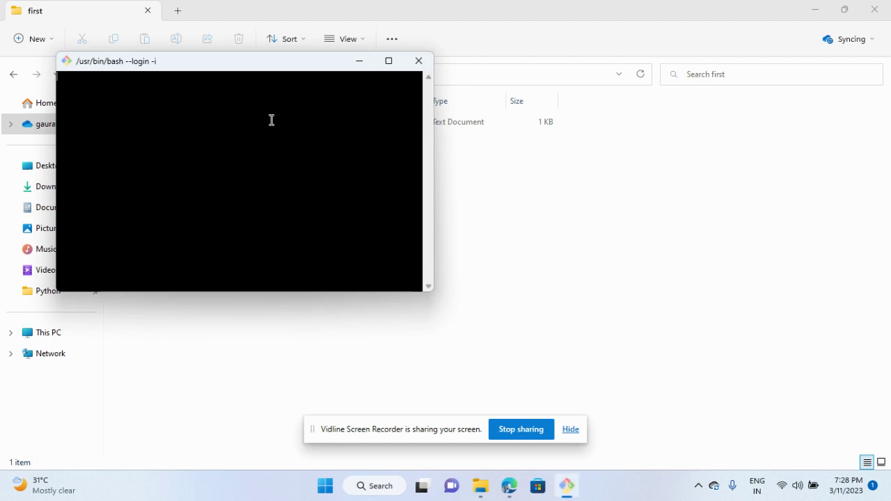
pyautogui.moveTo(233, 66); pyautogui.dragTo(592, 165)
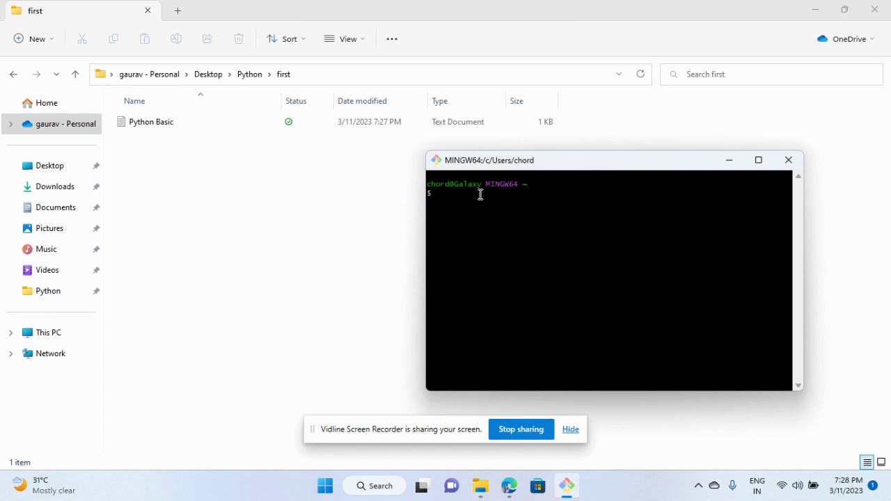
# - Begin a cd command in Git Bash and paste the copied path of the Python Basic file after it
pyautogui.write('cd')
pyautogui.click(158, 129)
pyautogui.rightClick(165, 125)
pyautogui.click(169, 126)
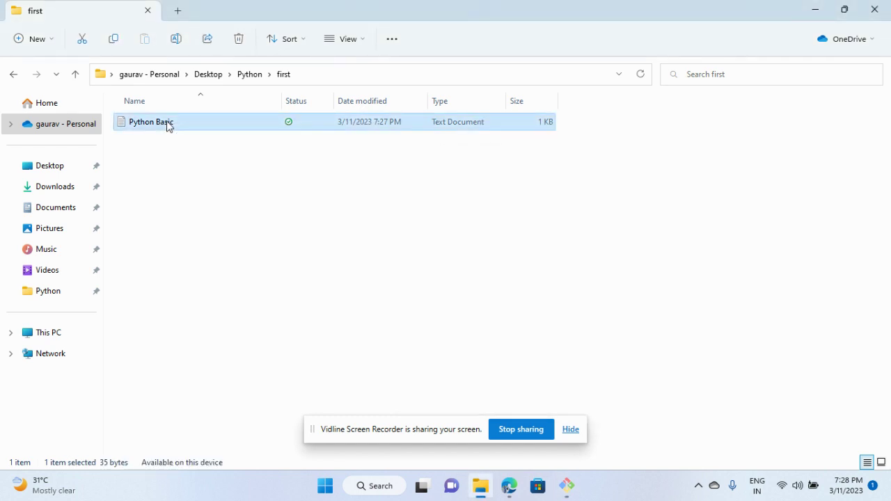
pyautogui.rightClick(167, 127)
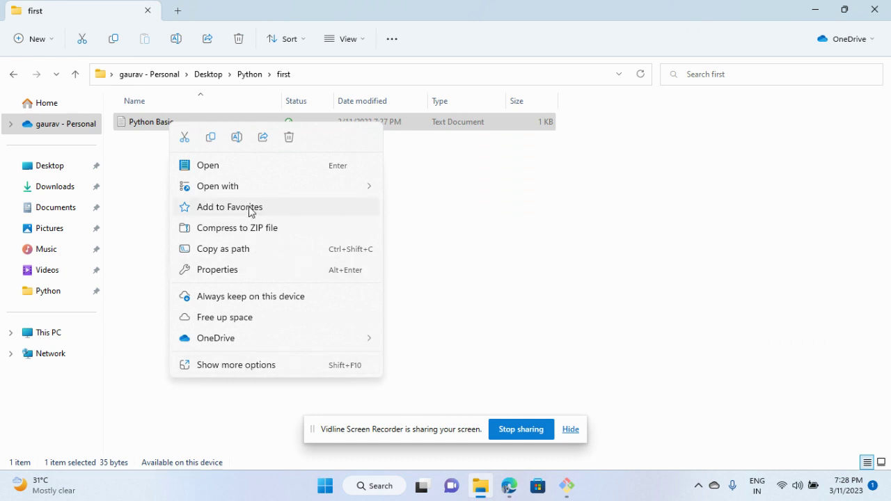
pyautogui.click(247, 250)
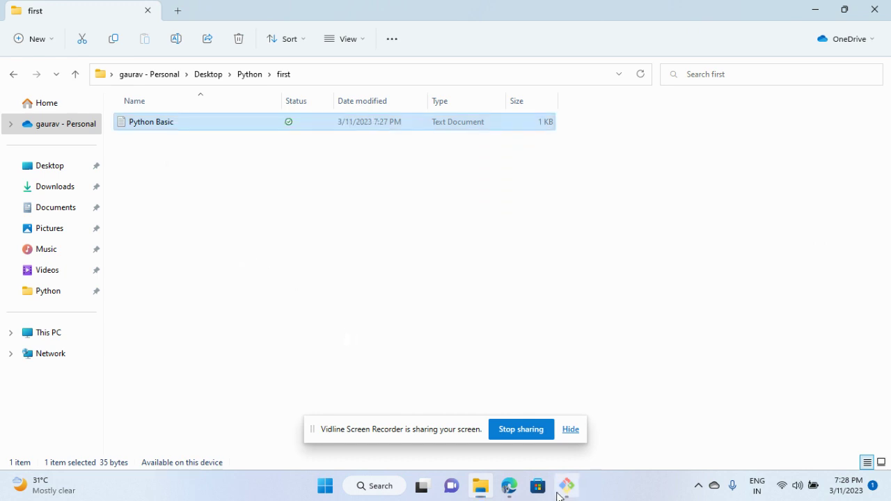
pyautogui.click(565, 487)
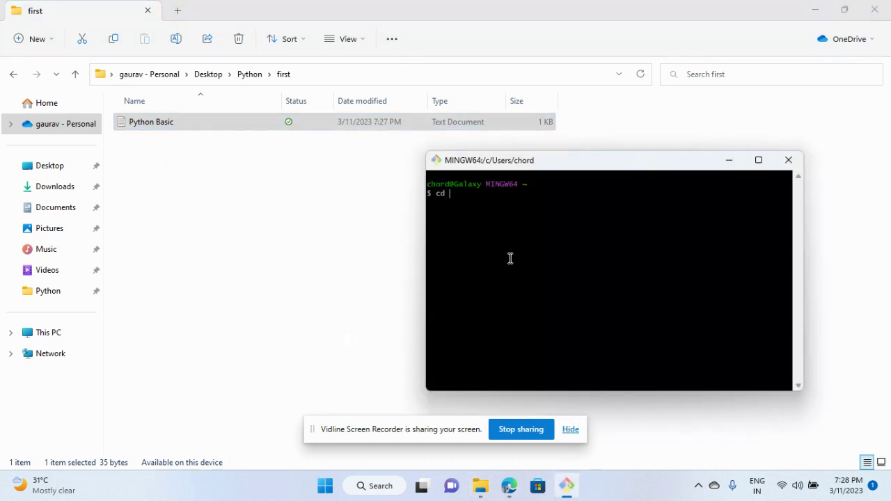
pyautogui.rightClick(471, 204)
pyautogui.click(505, 248)
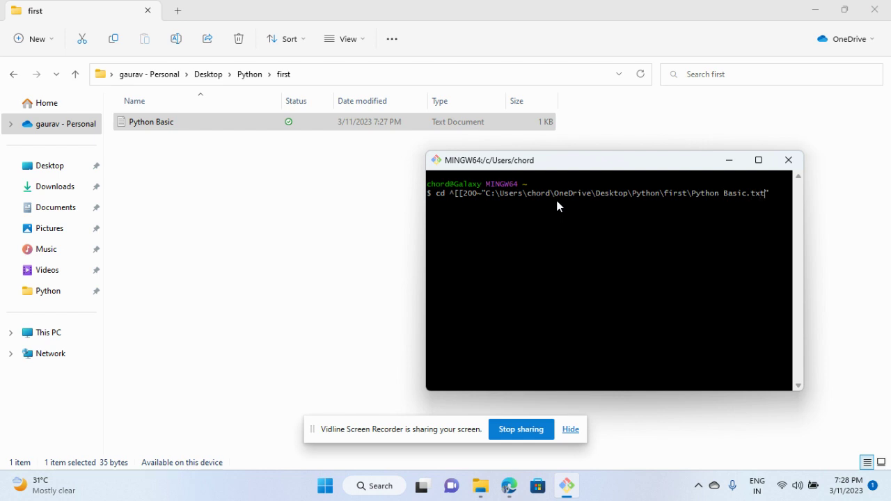
# - Trim the pasted path to end at Desktop\Python\first, without quotes or stray leading characters, and try to change into that folder
pyautogui.press('BackSpace')
pyautogui.press('BackSpace')
pyautogui.press('BackSpace')
pyautogui.press('BackSpace')
pyautogui.press('BackSpace')
pyautogui.press('BackSpace')
pyautogui.press('BackSpace')
pyautogui.press('BackSpace')
pyautogui.press('BackSpace')
pyautogui.press('BackSpace')
pyautogui.press('BackSpace')
pyautogui.press('BackSpace')
pyautogui.press('BackSpace')
pyautogui.press('BackSpace')
pyautogui.press('BackSpace')
pyautogui.press('BackSpace')
pyautogui.press('BackSpace')
pyautogui.press('Left')
pyautogui.press('Left')
pyautogui.press('Left')
pyautogui.press('Left')
pyautogui.press('Left')
pyautogui.press('Left')
pyautogui.press('Left')
pyautogui.press('Left')
pyautogui.press('Left')
pyautogui.press('Left')
pyautogui.press('Left')
pyautogui.press('Left')
pyautogui.press('Left')
pyautogui.press('Left')
pyautogui.press('Left')
pyautogui.press('Left')
pyautogui.press('Left')
pyautogui.press('Left')
pyautogui.press('Left')
pyautogui.press('Left')
pyautogui.press('Left')
pyautogui.press('Left')
pyautogui.press('Left')
pyautogui.press('BackSpace')
pyautogui.press('BackSpace')
pyautogui.press('BackSpace')
pyautogui.press('BackSpace')
pyautogui.press('BackSpace')
pyautogui.press('BackSpace')
pyautogui.press('BackSpace')
pyautogui.press('BackSpace')
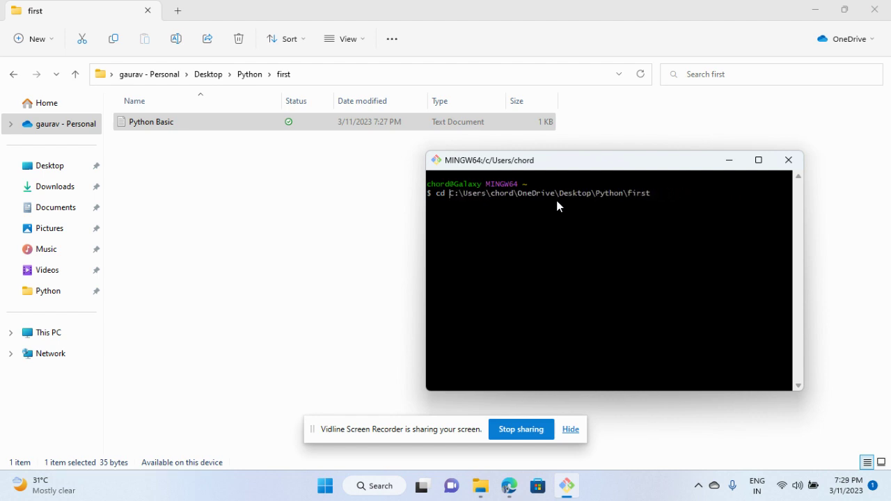
pyautogui.press('Return')
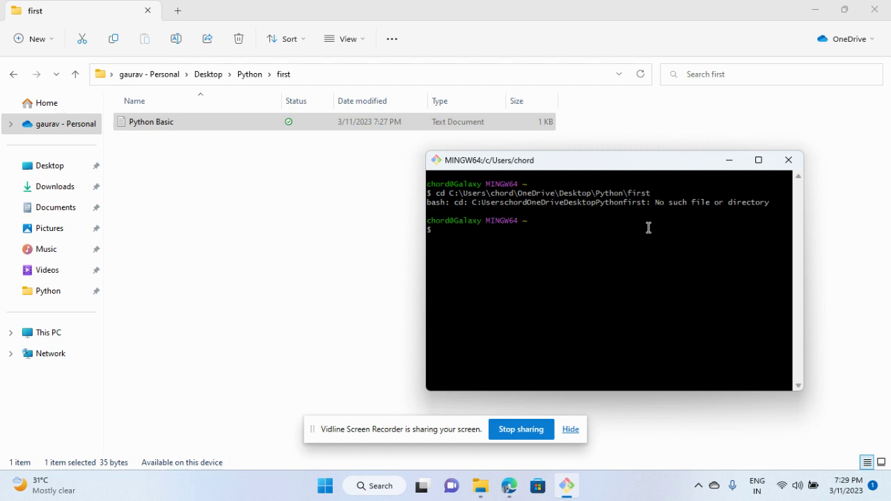
# - Close the Git Bash window and go back to the Desktop's Python folder
pyautogui.click(787, 161)
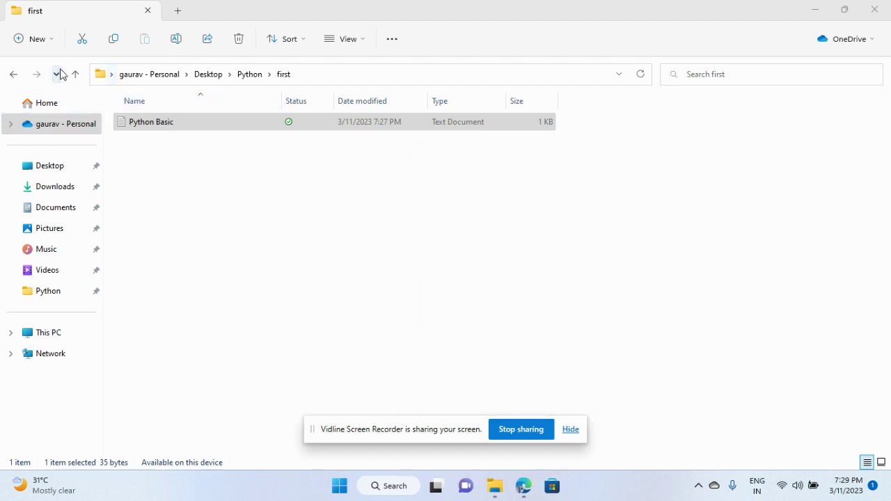
pyautogui.click(218, 75)
pyautogui.click(246, 73)
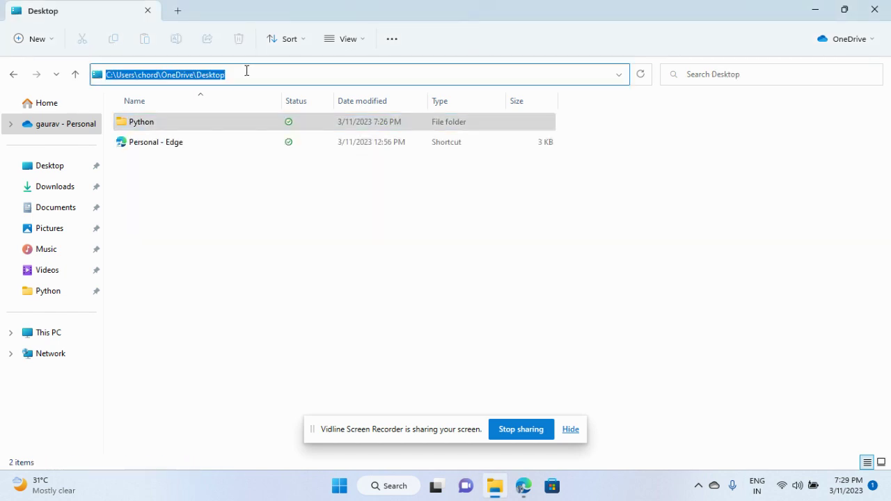
pyautogui.doubleClick(155, 122)
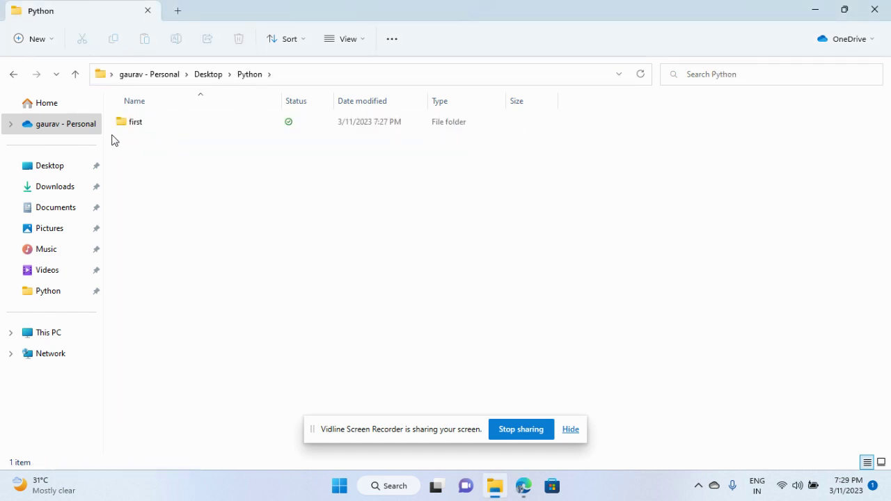
# - Look through the options offered for the first folder and for the Python folder's empty space, including the extended list
pyautogui.rightClick(131, 125)
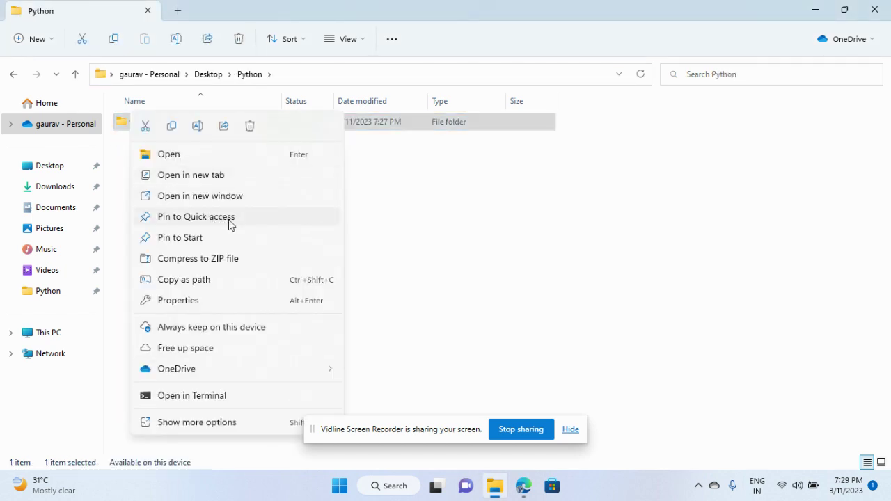
pyautogui.click(324, 182)
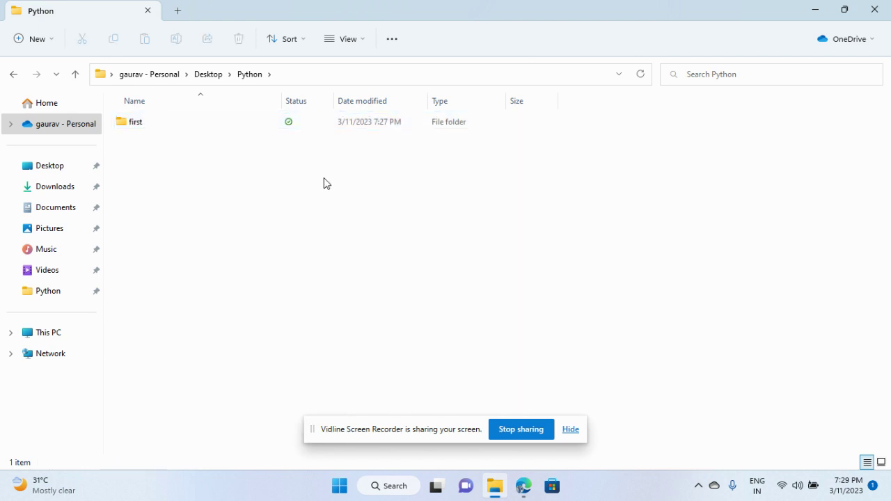
pyautogui.rightClick(323, 178)
pyautogui.rightClick(167, 177)
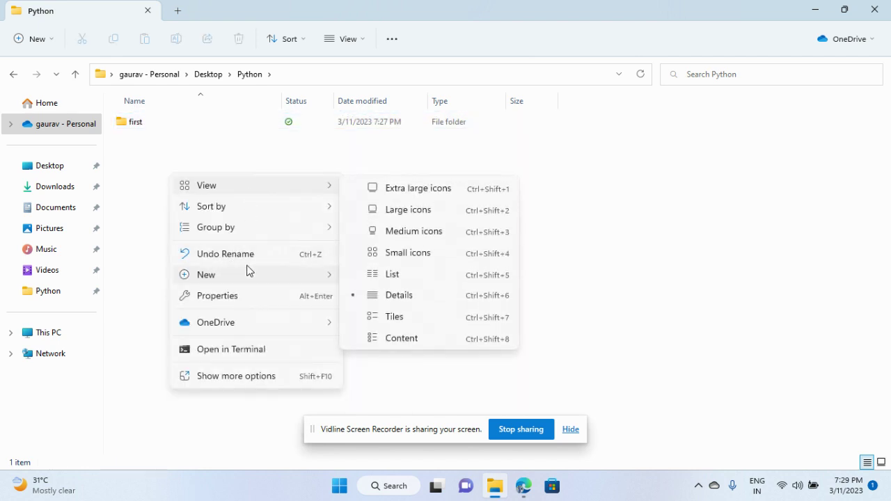
pyautogui.click(379, 284)
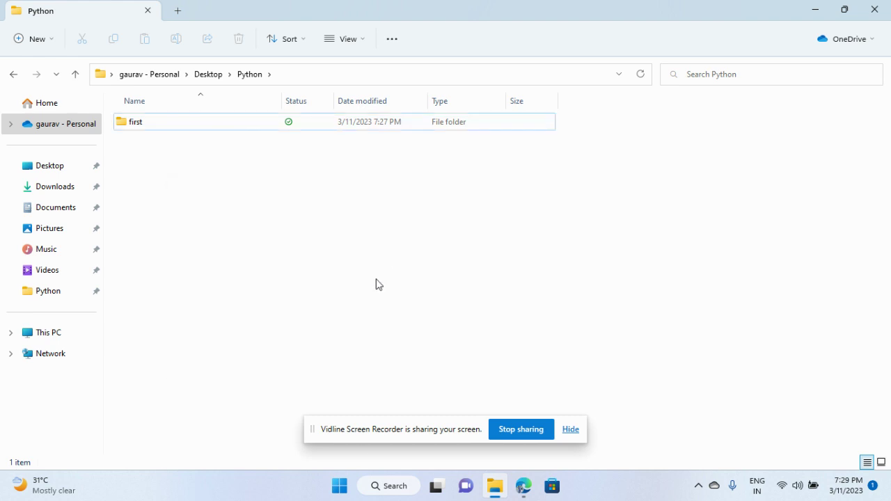
pyautogui.rightClick(208, 160)
pyautogui.click(141, 125)
pyautogui.rightClick(142, 125)
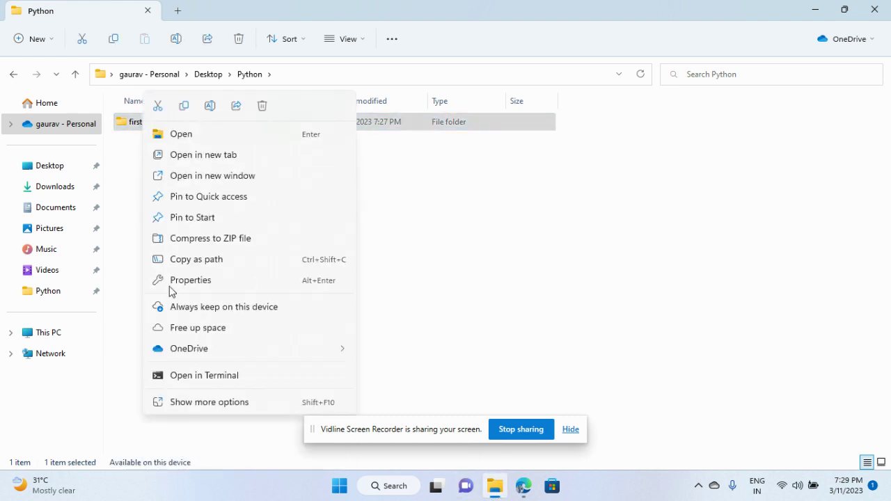
pyautogui.click(225, 403)
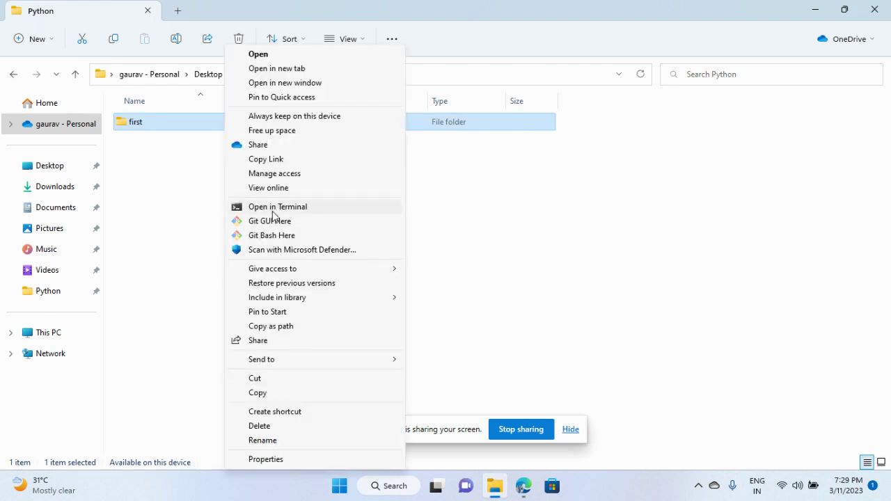
pyautogui.click(117, 205)
# - Open the first folder, examine the extended options offered for the Python Basic file, and return to the Python folder
pyautogui.doubleClick(148, 132)
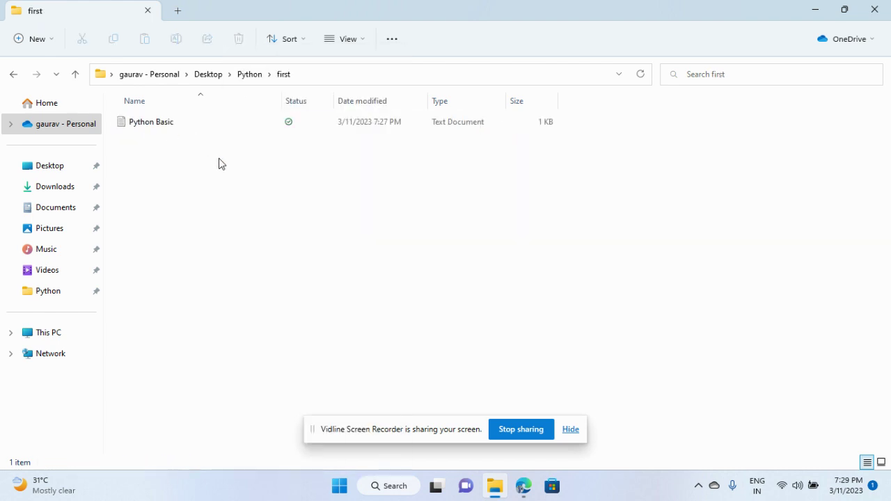
pyautogui.rightClick(166, 126)
pyautogui.click(153, 126)
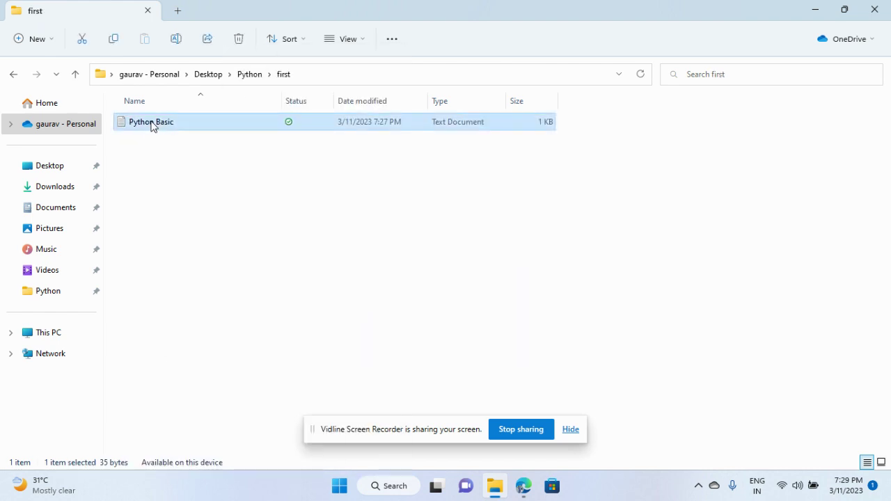
pyautogui.rightClick(153, 125)
pyautogui.click(154, 126)
pyautogui.rightClick(153, 125)
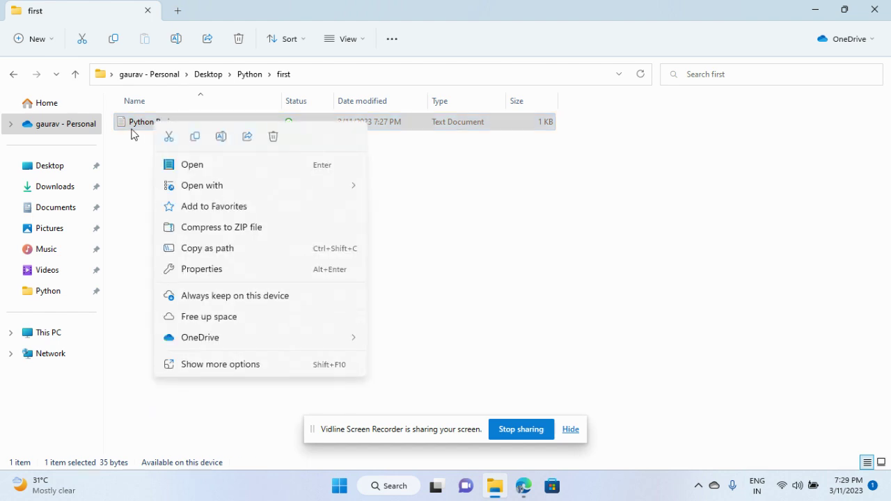
pyautogui.click(192, 366)
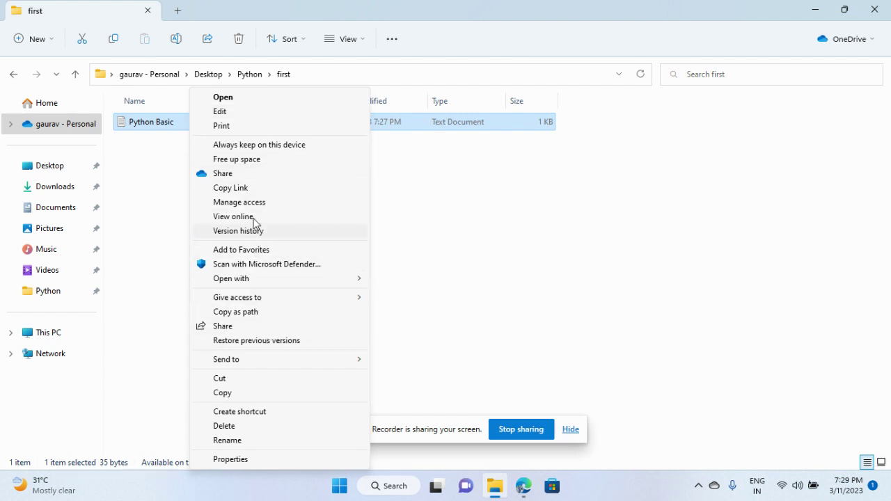
pyautogui.click(113, 141)
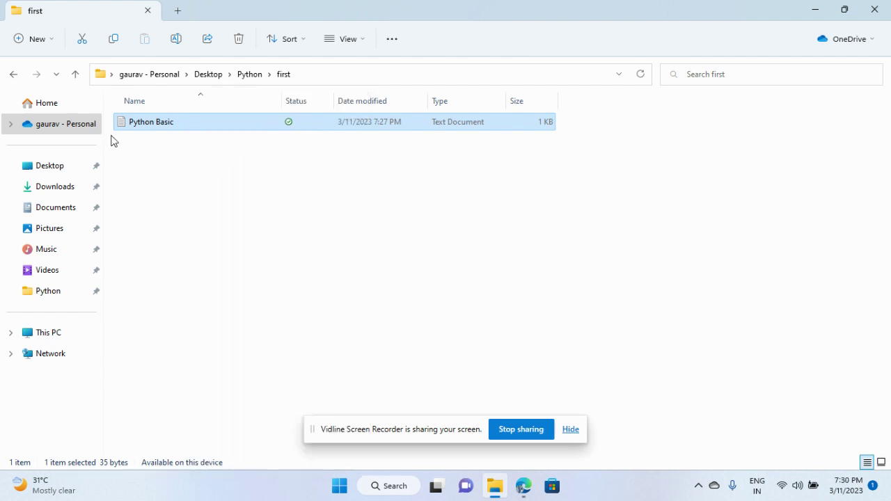
pyautogui.click(252, 75)
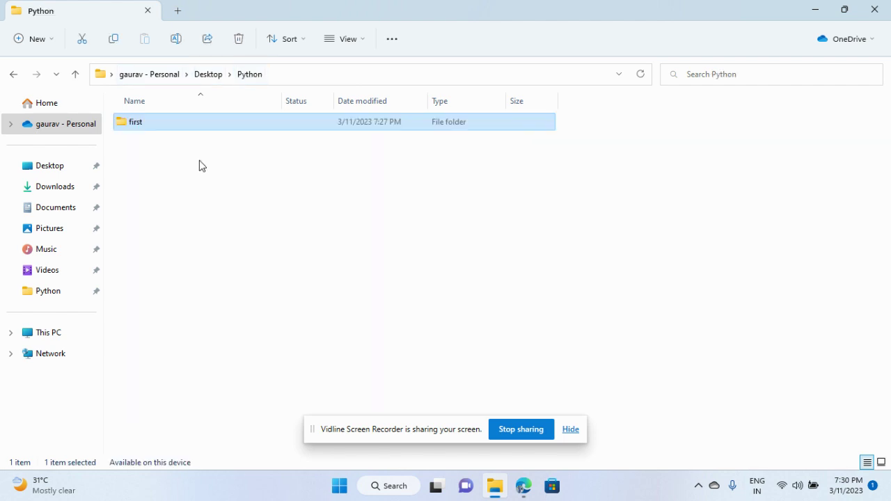
# - Open Git Bash directly in the first folder and move its window clear of the file list
pyautogui.rightClick(190, 125)
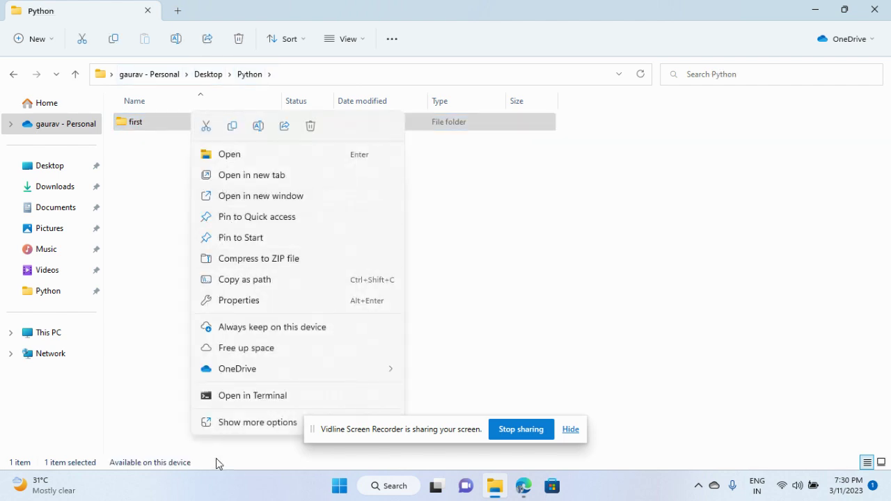
pyautogui.click(257, 423)
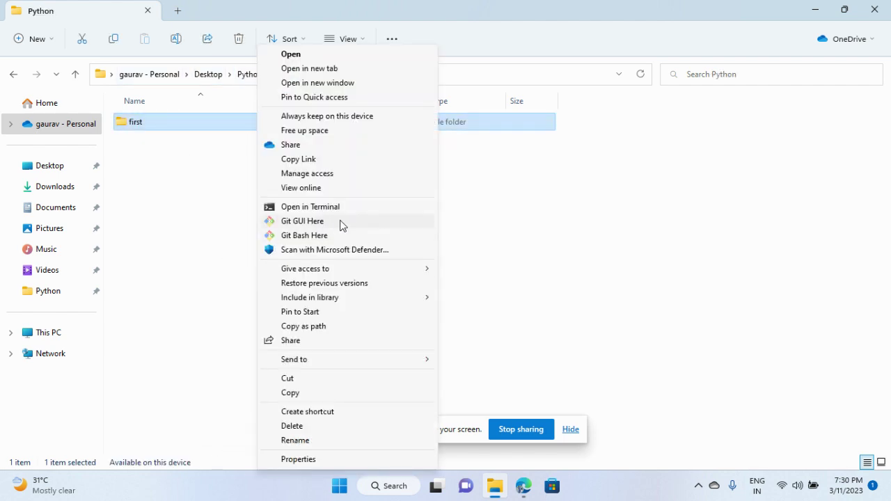
pyautogui.click(298, 236)
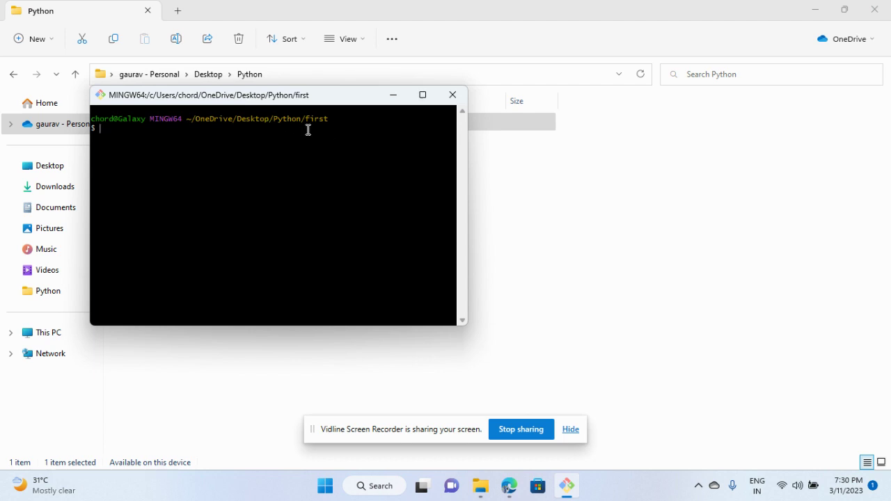
pyautogui.moveTo(256, 100); pyautogui.dragTo(488, 165)
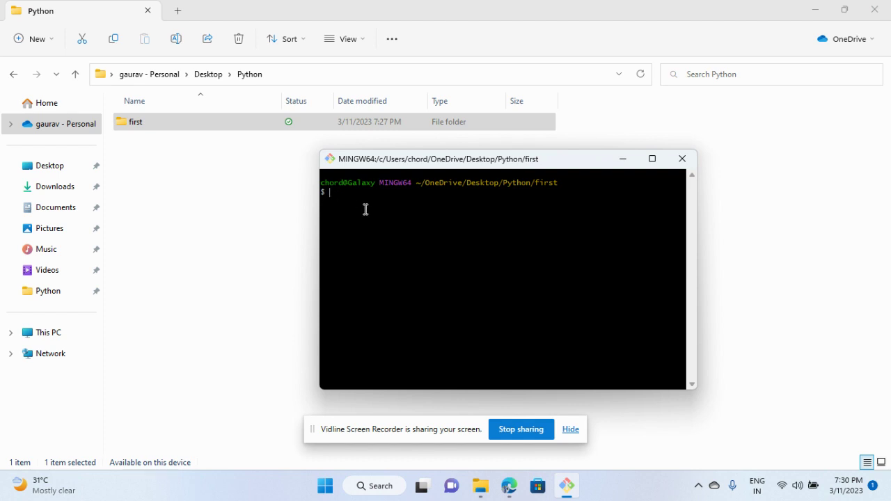
# - Initialize a Git repository in the first folder with git init, and open that folder in File Explorer to check its contents
pyautogui.write('git init')
pyautogui.press('Return')
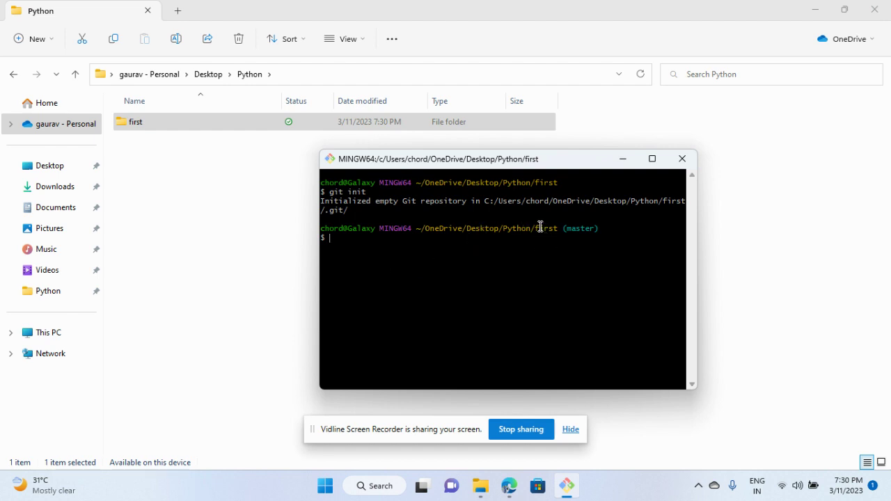
pyautogui.doubleClick(186, 129)
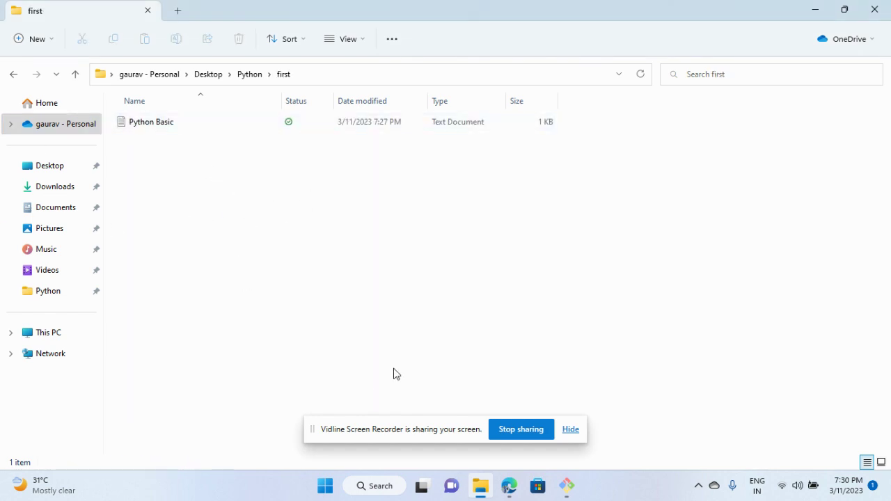
pyautogui.click(566, 486)
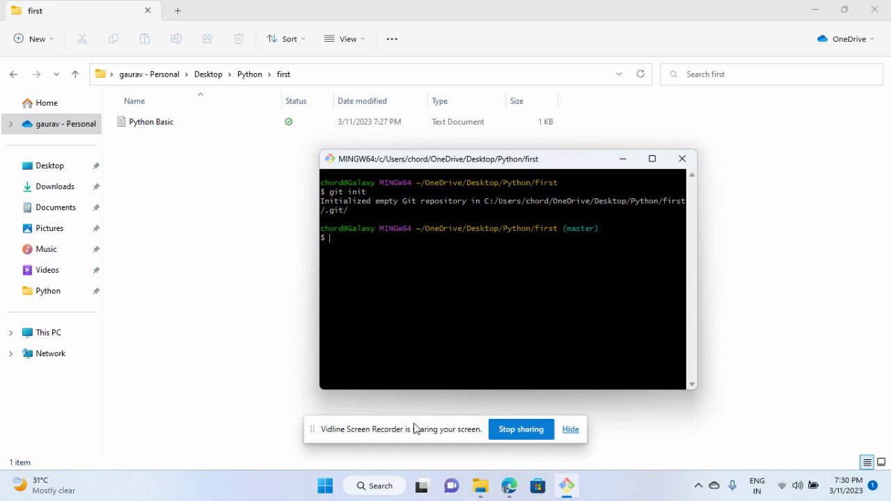
pyautogui.click(480, 486)
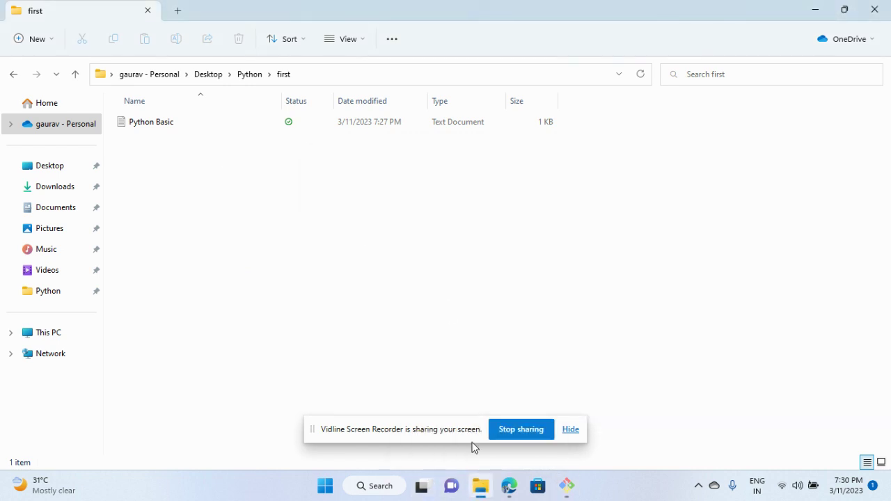
# - Switch to git ppt.pdf in Edge, read the Basic Commands slide, and return to File Explorer
pyautogui.moveTo(509, 480)
pyautogui.click(411, 400)
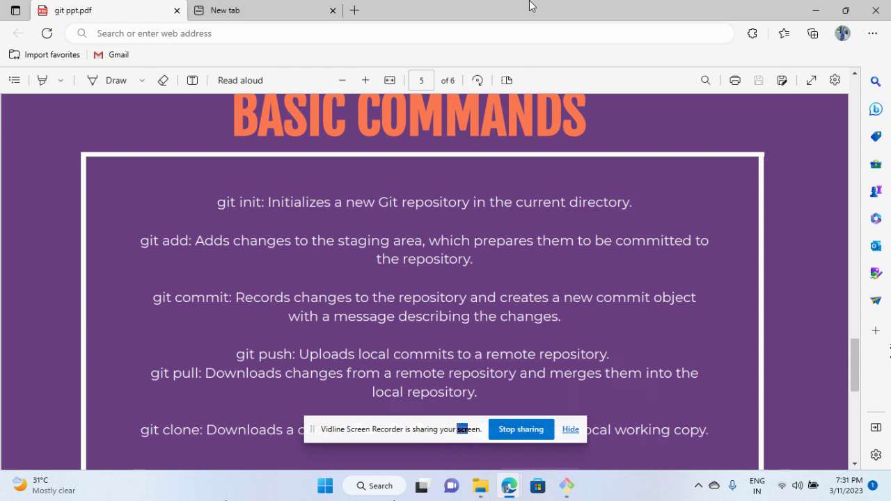
pyautogui.click(481, 486)
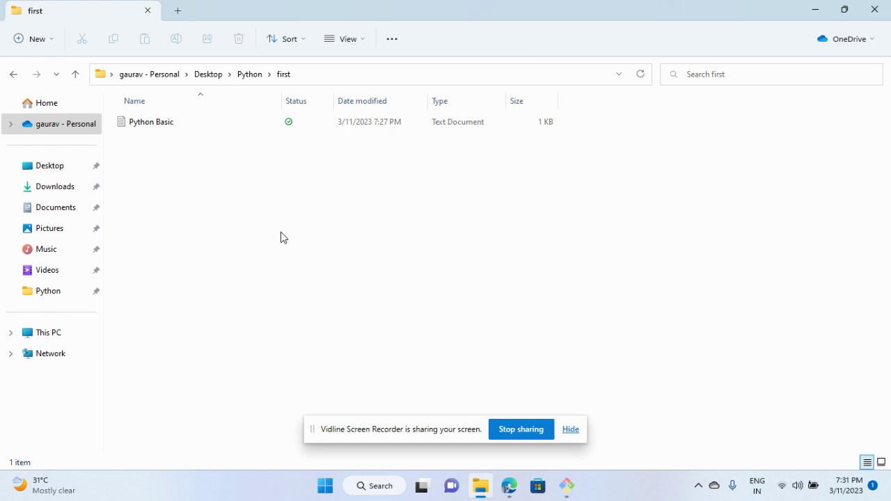
# - Switch to Git Bash and stage everything in the first folder with git add
pyautogui.hotkey('alt', 'Tab')
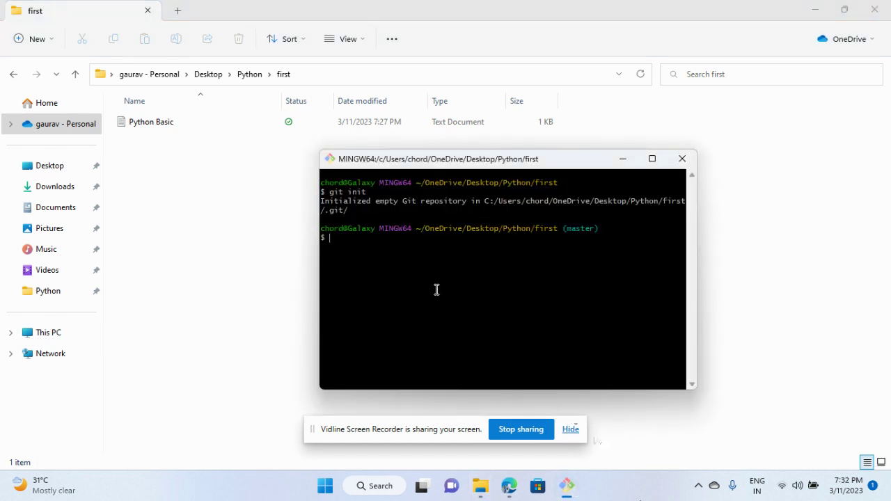
pyautogui.write('git add .')
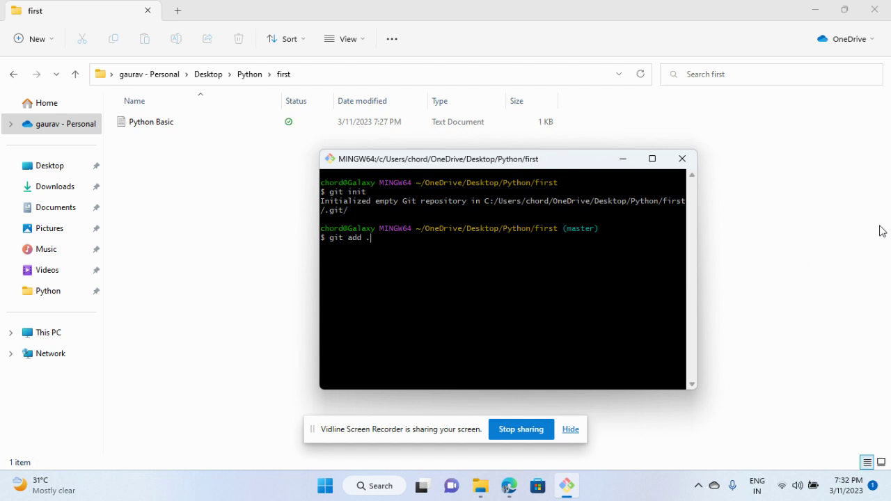
pyautogui.press('Return')
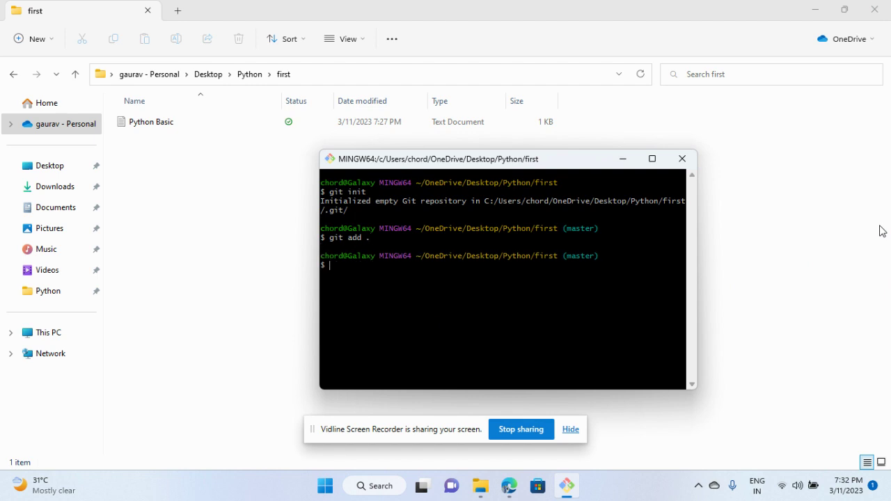
pyautogui.press('Return')
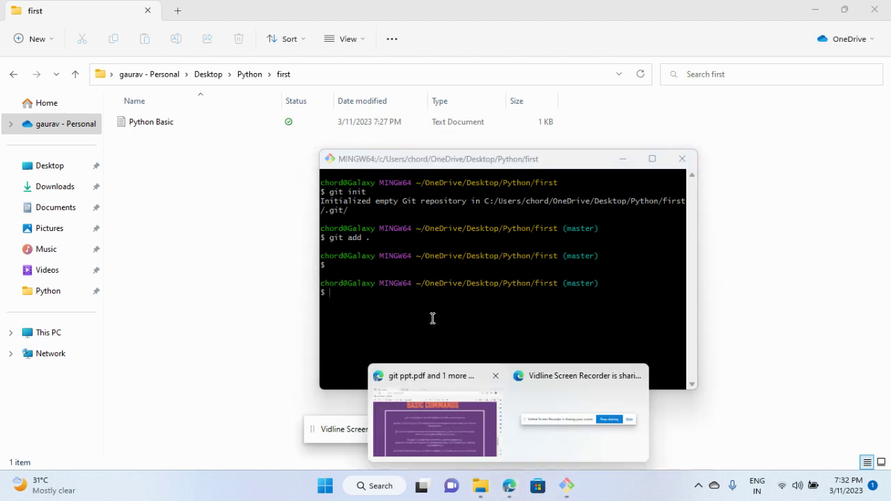
# - Consult the Basic Commands slide in git ppt.pdf and begin a new git command in Git Bash
pyautogui.click(473, 435)
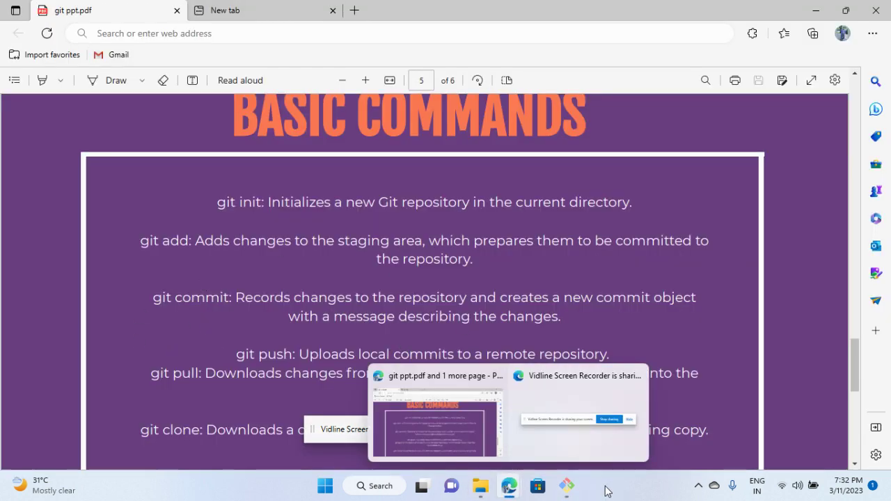
pyautogui.click(566, 486)
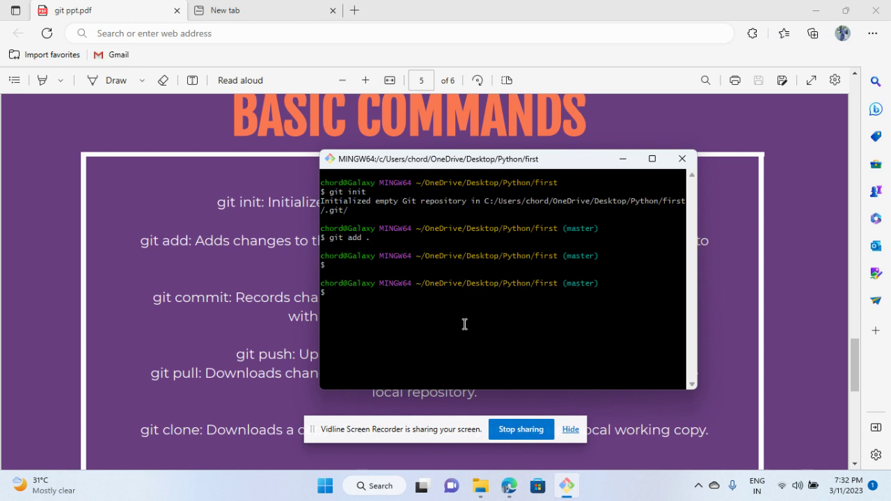
pyautogui.write('git')
# - Switch back to git ppt.pdf in Edge and read the rest of the Basic Commands list
pyautogui.click(488, 489)
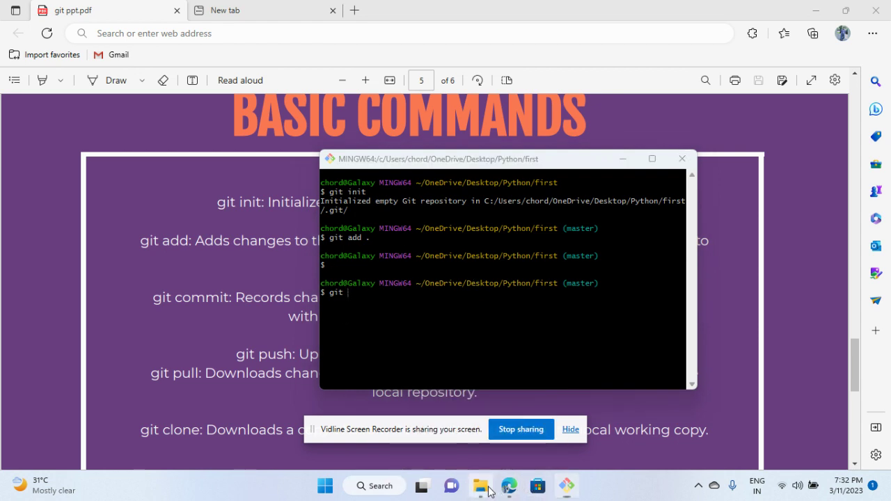
pyautogui.moveTo(511, 488)
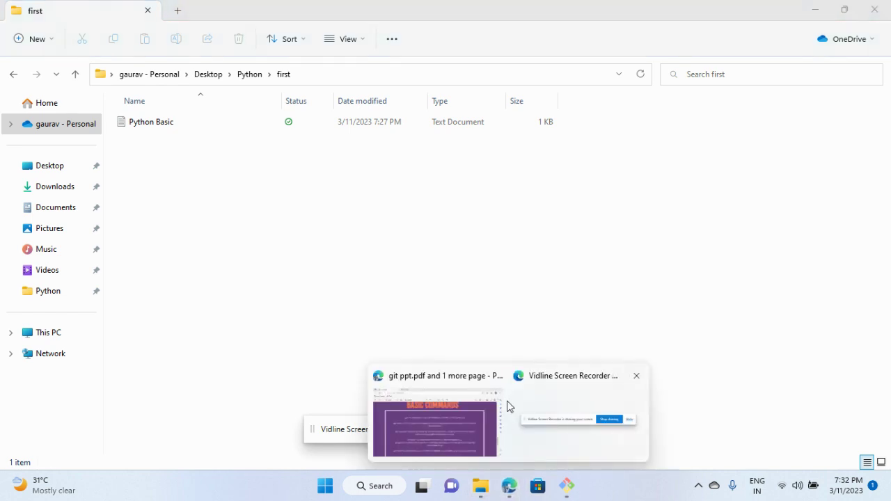
pyautogui.click(507, 407)
pyautogui.scroll(-1, 501, 321)
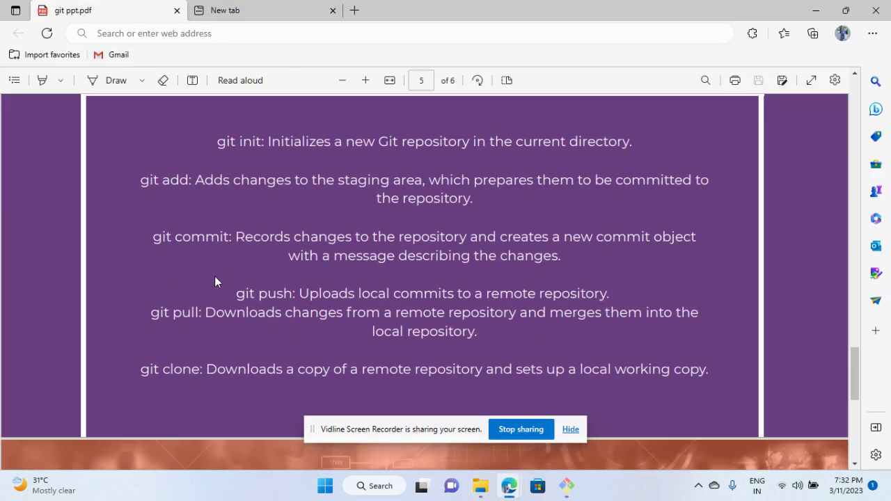